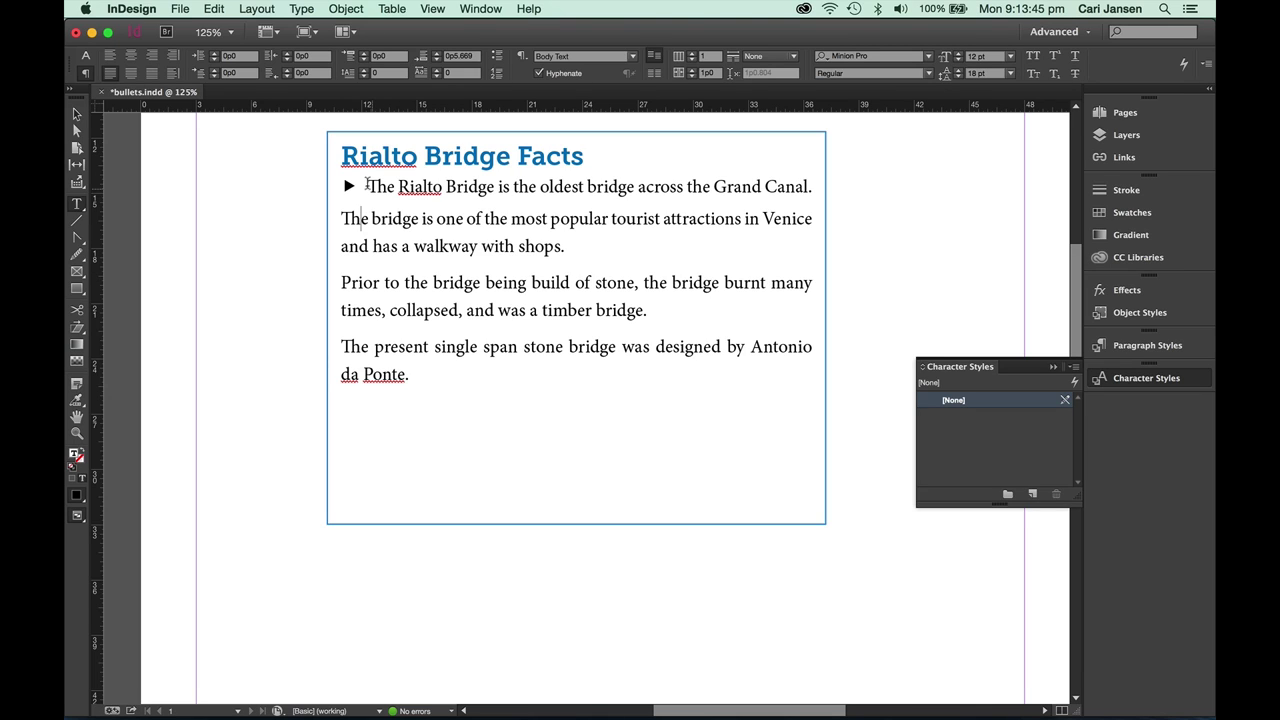
Place the insertion point at the start of the first Rialto Bridge bulleted line.
{"action": "left_click", "coordinate": [364, 184]}
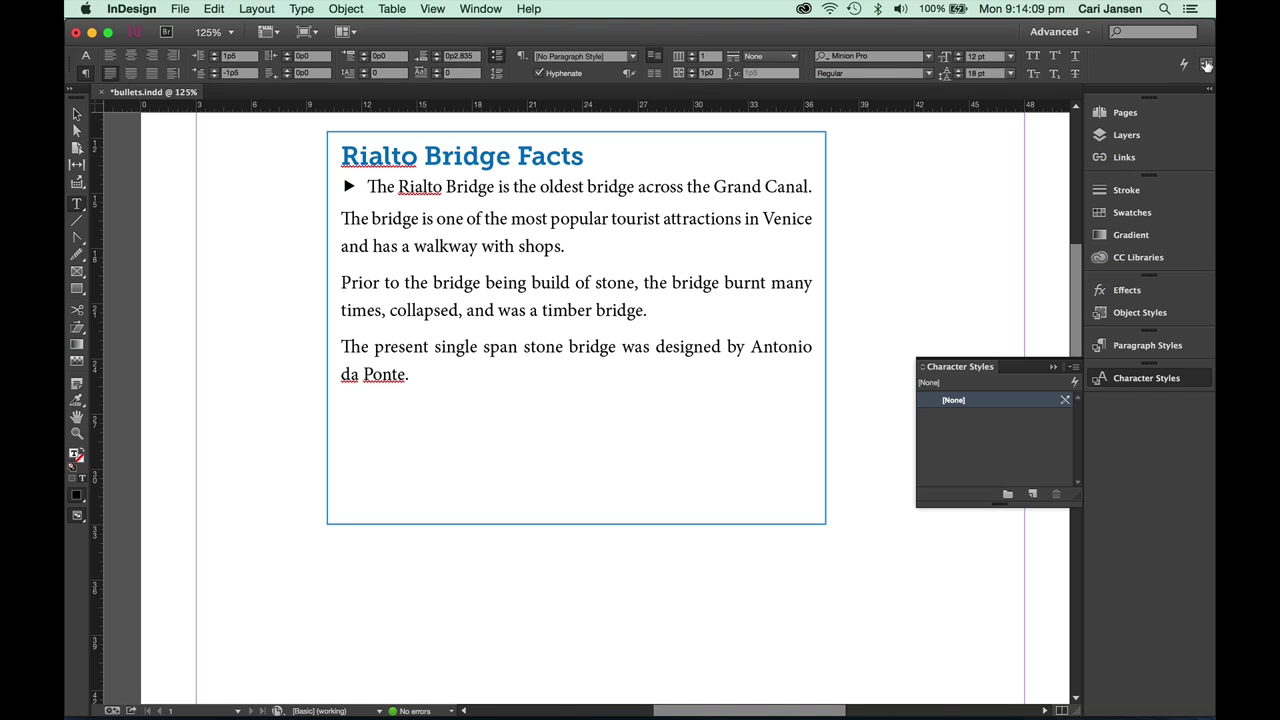
Open Bullets and Numbering for the first line and list the bullet's character styles.
{"action": "left_click", "coordinate": [1206, 64]}
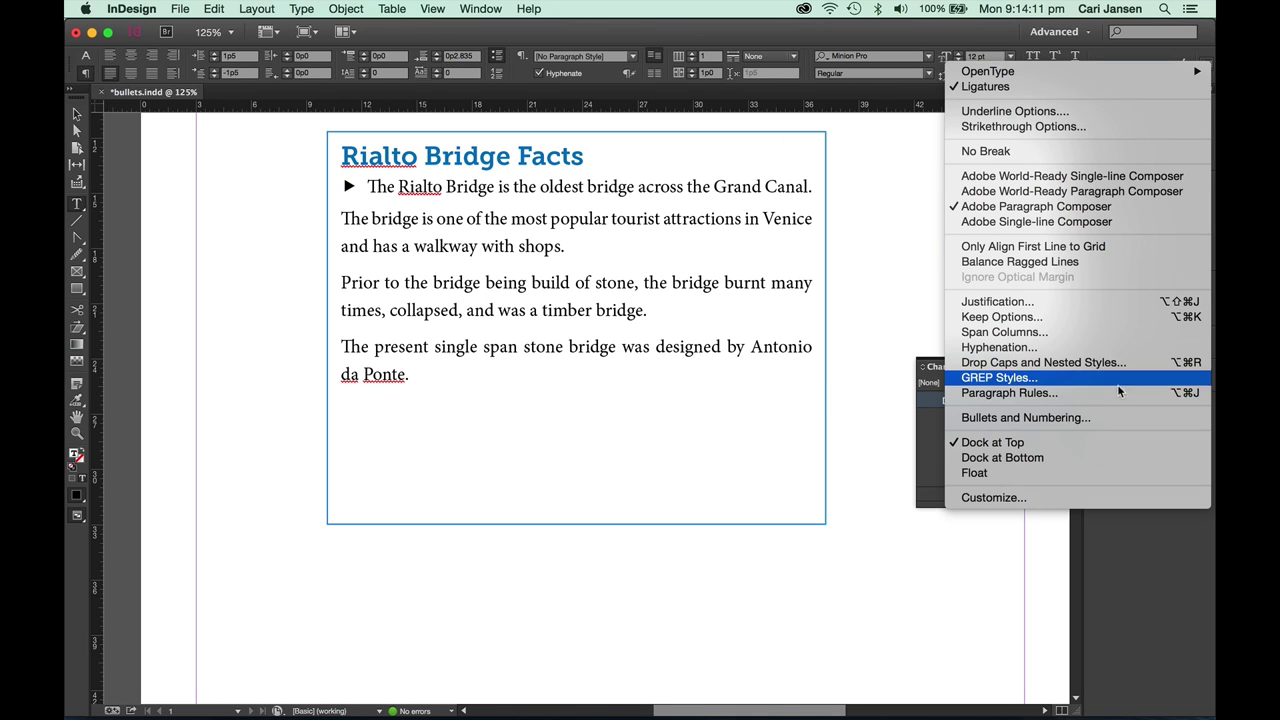
{"action": "left_click", "coordinate": [1118, 418]}
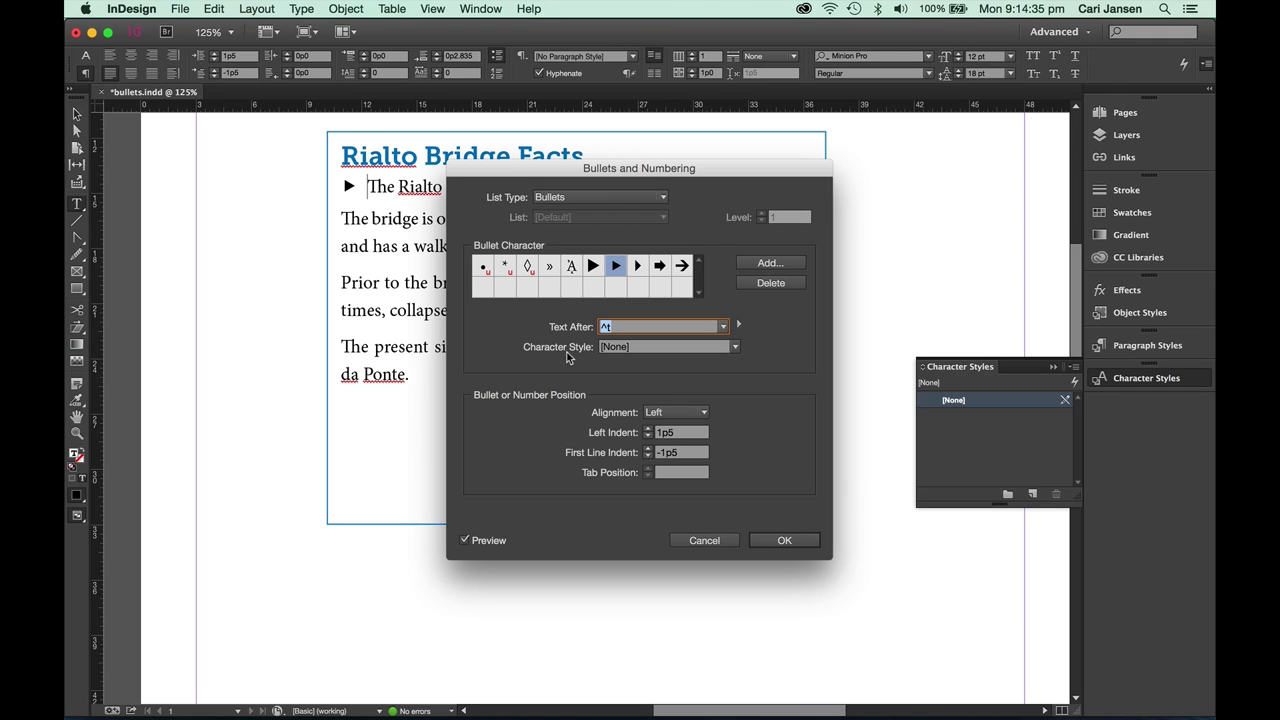
{"action": "left_click", "coordinate": [736, 348]}
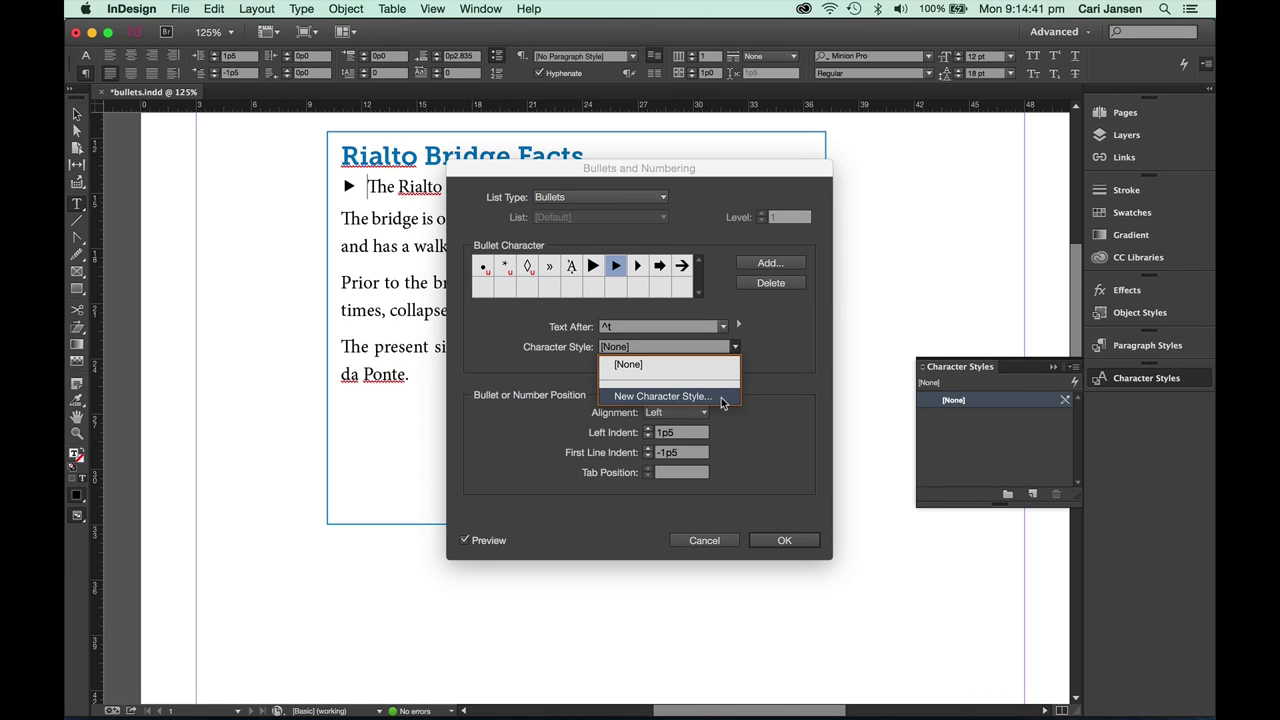
Create a Venice Blue character style named 'myBullet' and apply it to the bullet.
{"action": "left_click", "coordinate": [723, 397]}
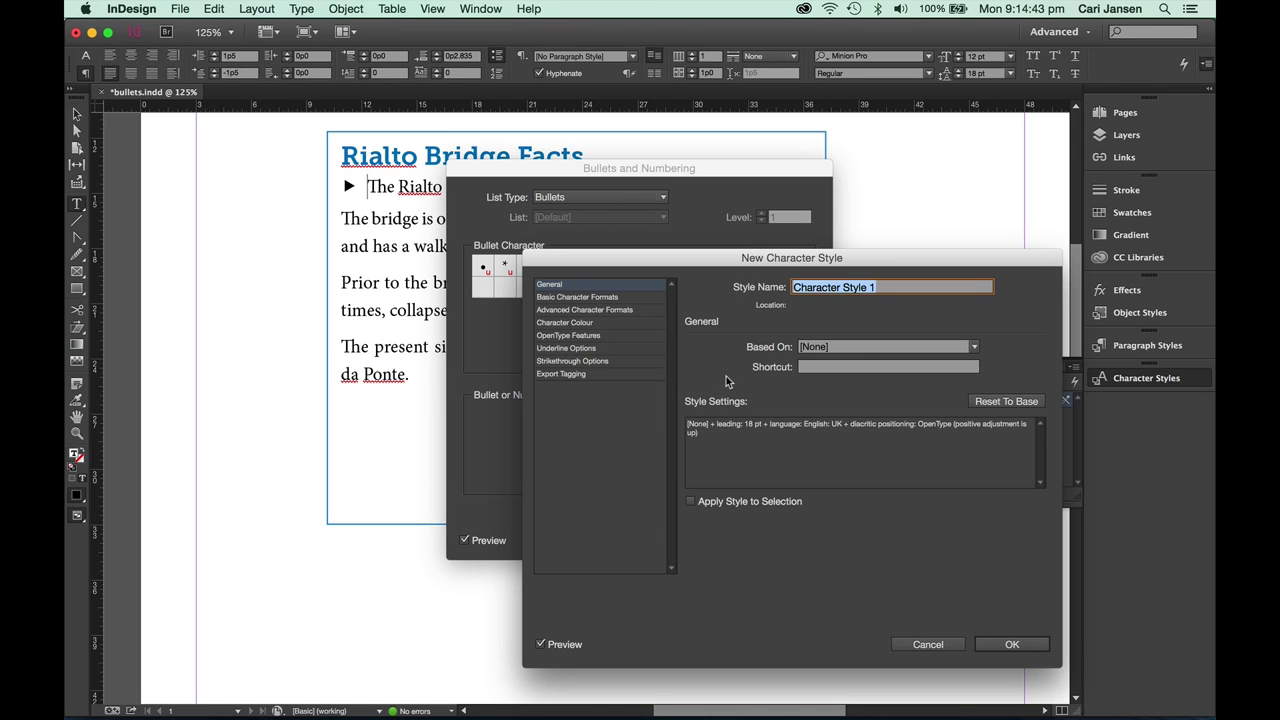
{"action": "type", "text": "myBulle"}
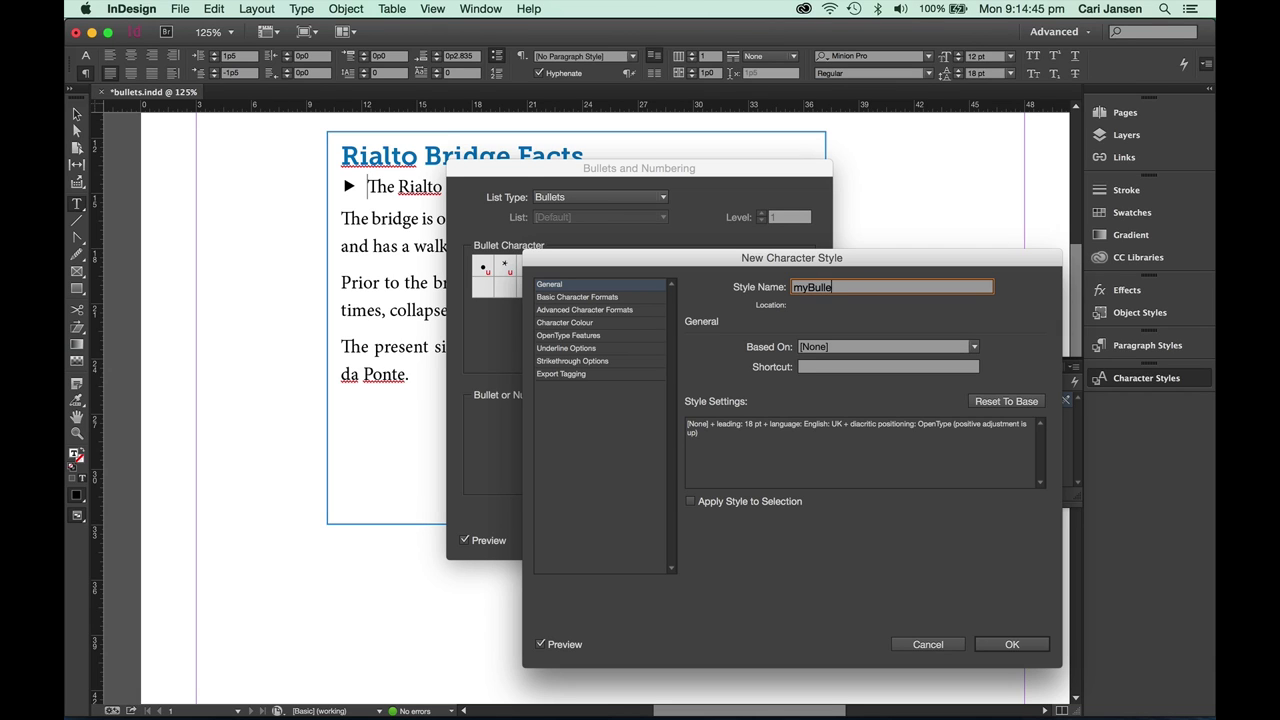
{"action": "type", "text": "t"}
{"action": "left_click", "coordinate": [600, 326]}
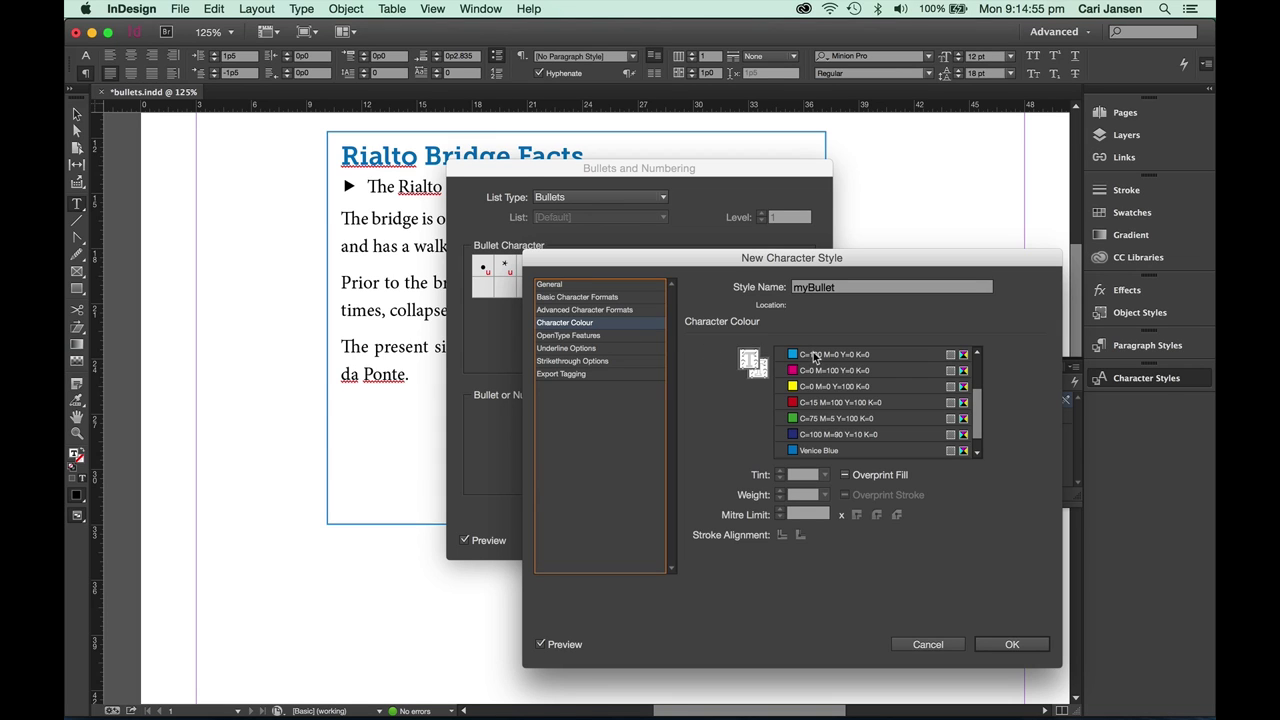
{"action": "left_click", "coordinate": [815, 452]}
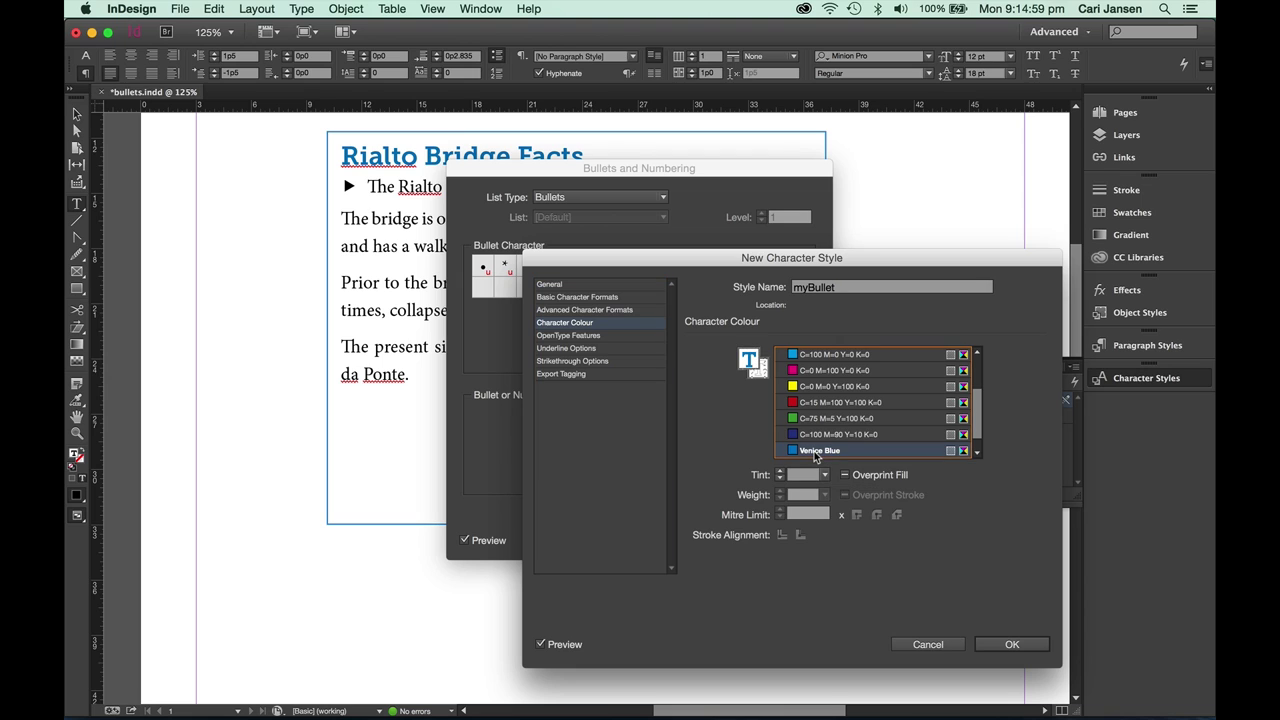
{"action": "left_click", "coordinate": [1011, 644]}
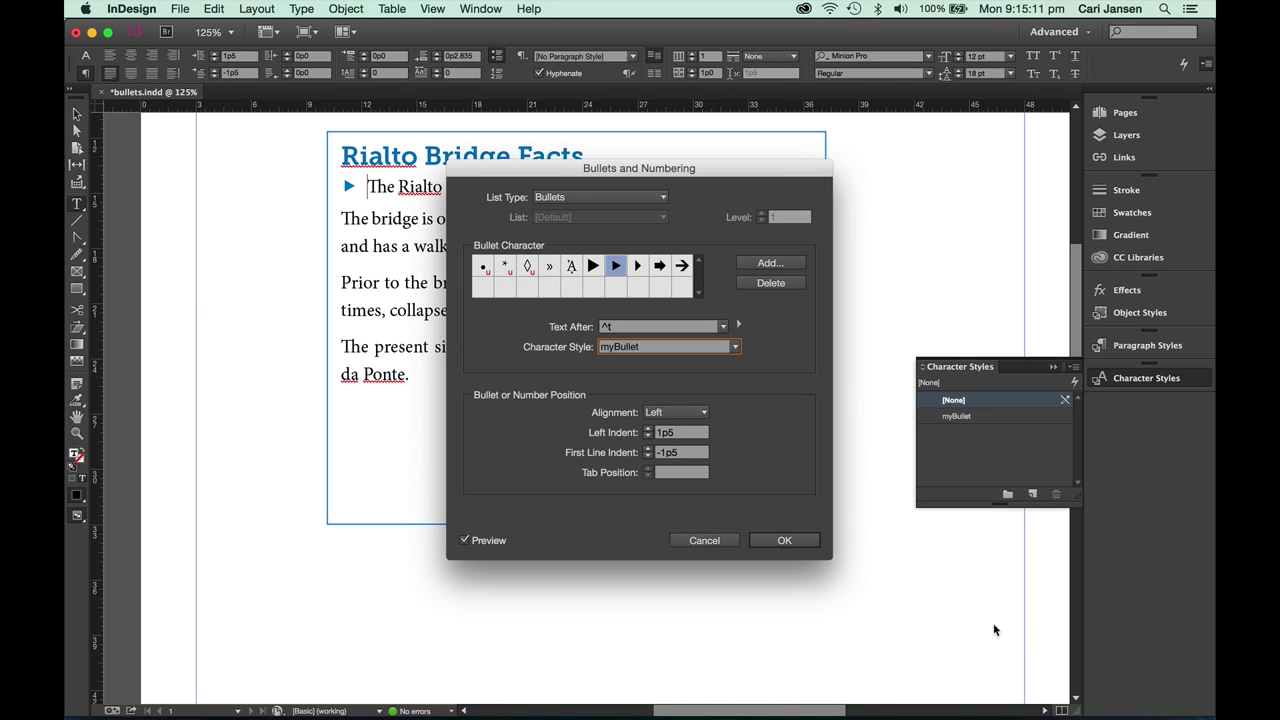
Confirm the blue bullet settings and select text in the first bulleted line.
{"action": "left_click", "coordinate": [801, 544]}
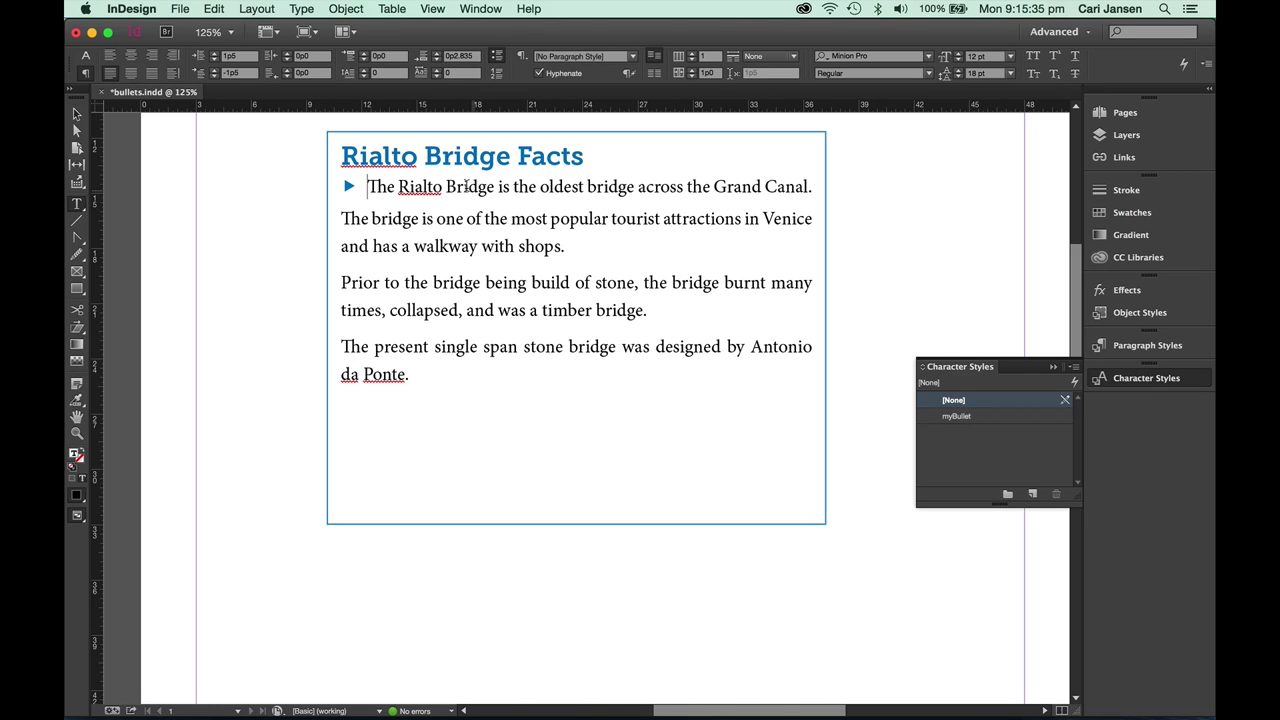
{"action": "left_click_drag", "start_coordinate": [468, 186], "coordinate": [608, 186]}
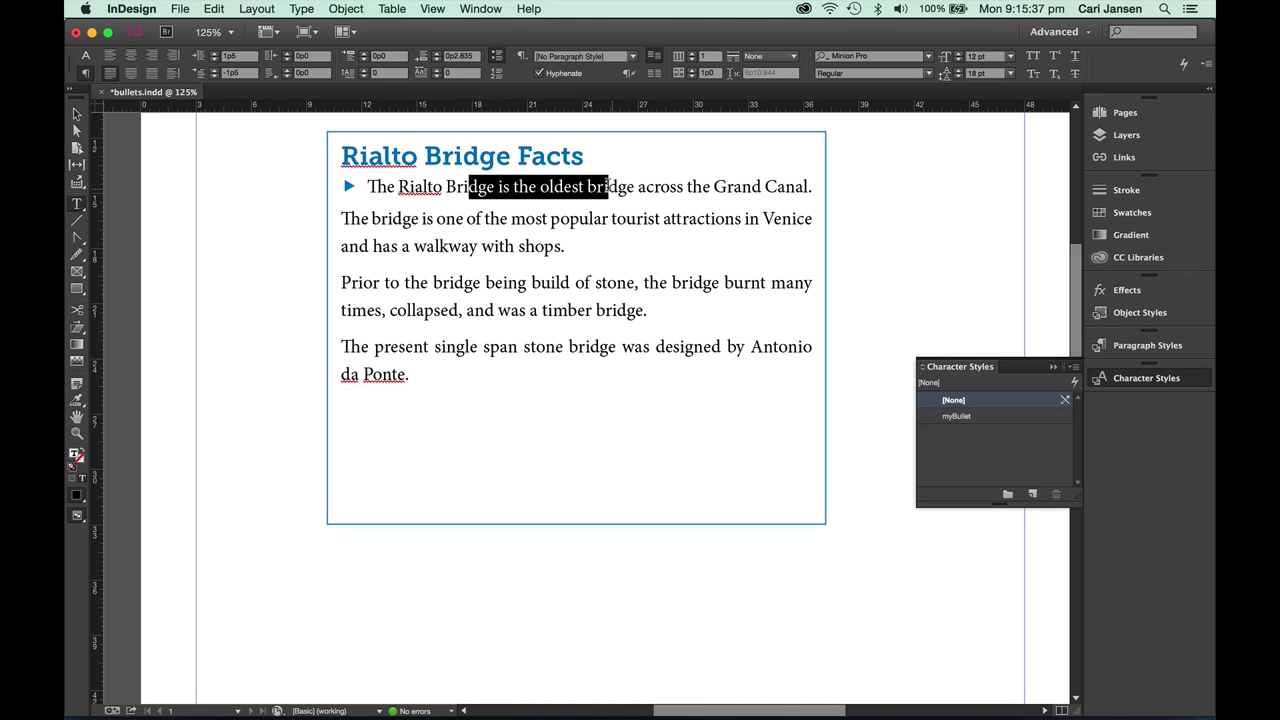
Show the Paragraph Styles panel and its menu for creating a new style.
{"action": "left_click", "coordinate": [1196, 348]}
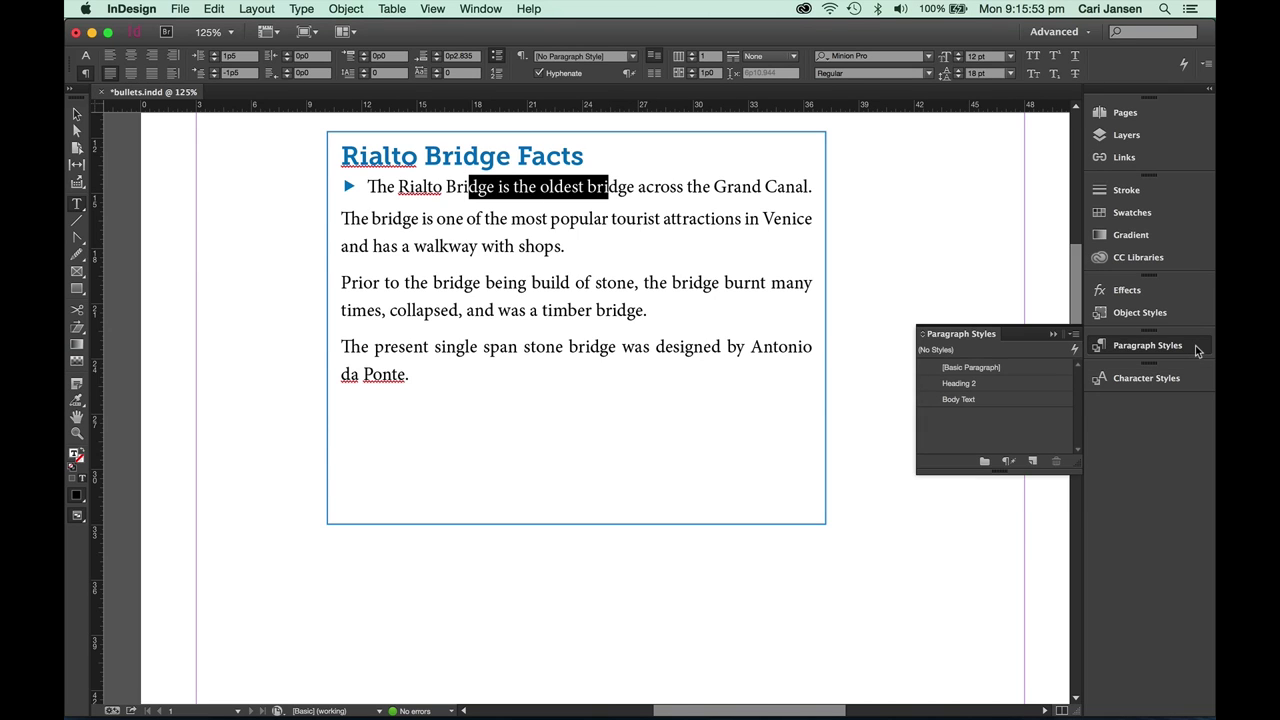
{"action": "left_click", "coordinate": [301, 10]}
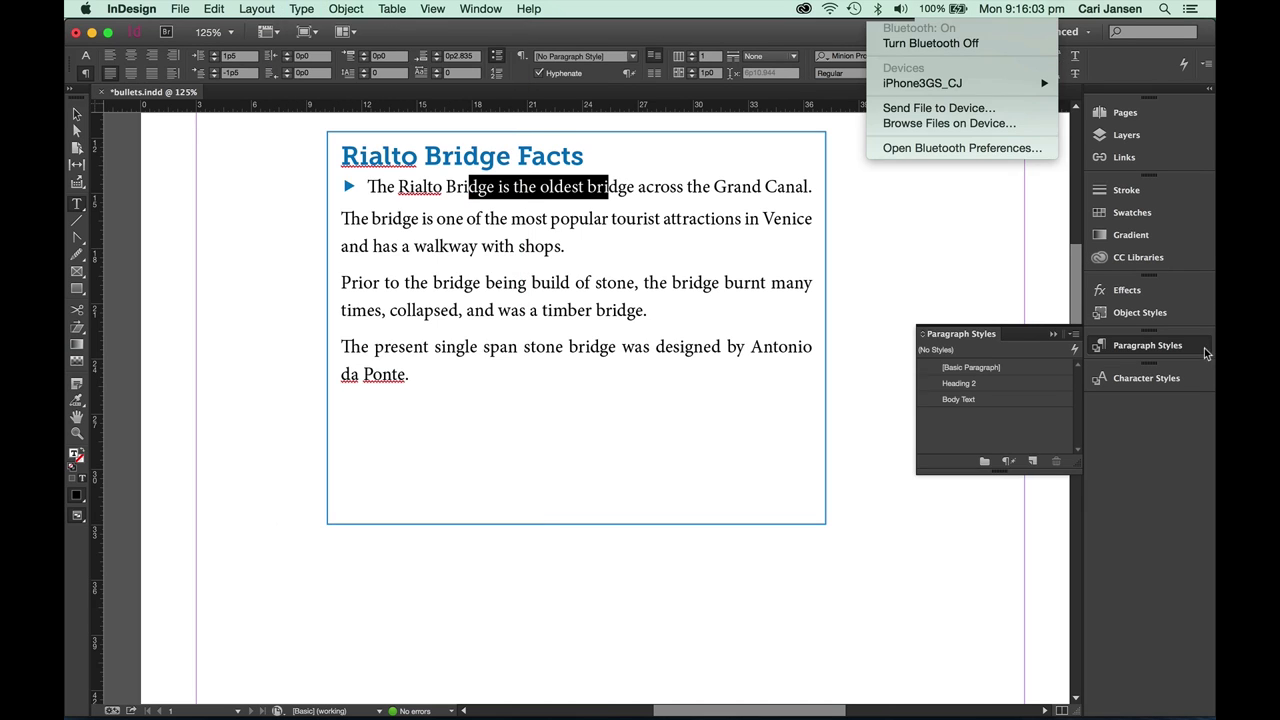
{"action": "left_click", "coordinate": [1029, 433]}
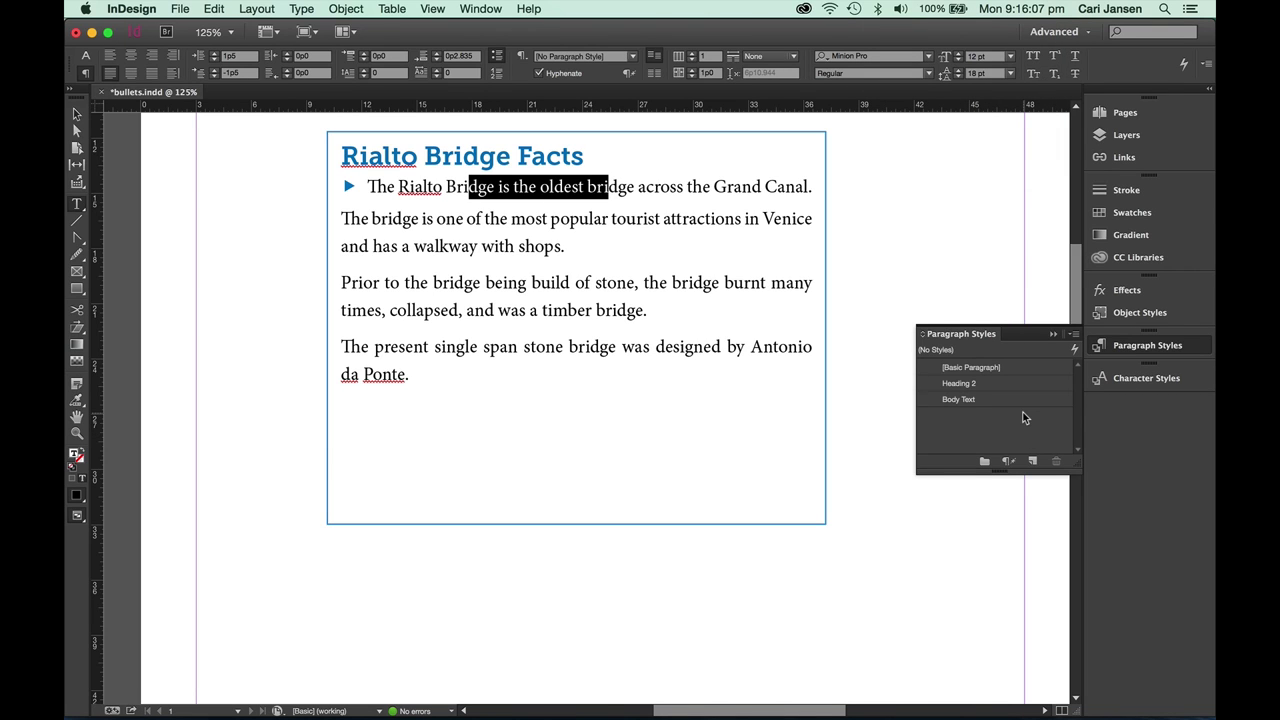
{"action": "left_click", "coordinate": [1074, 341]}
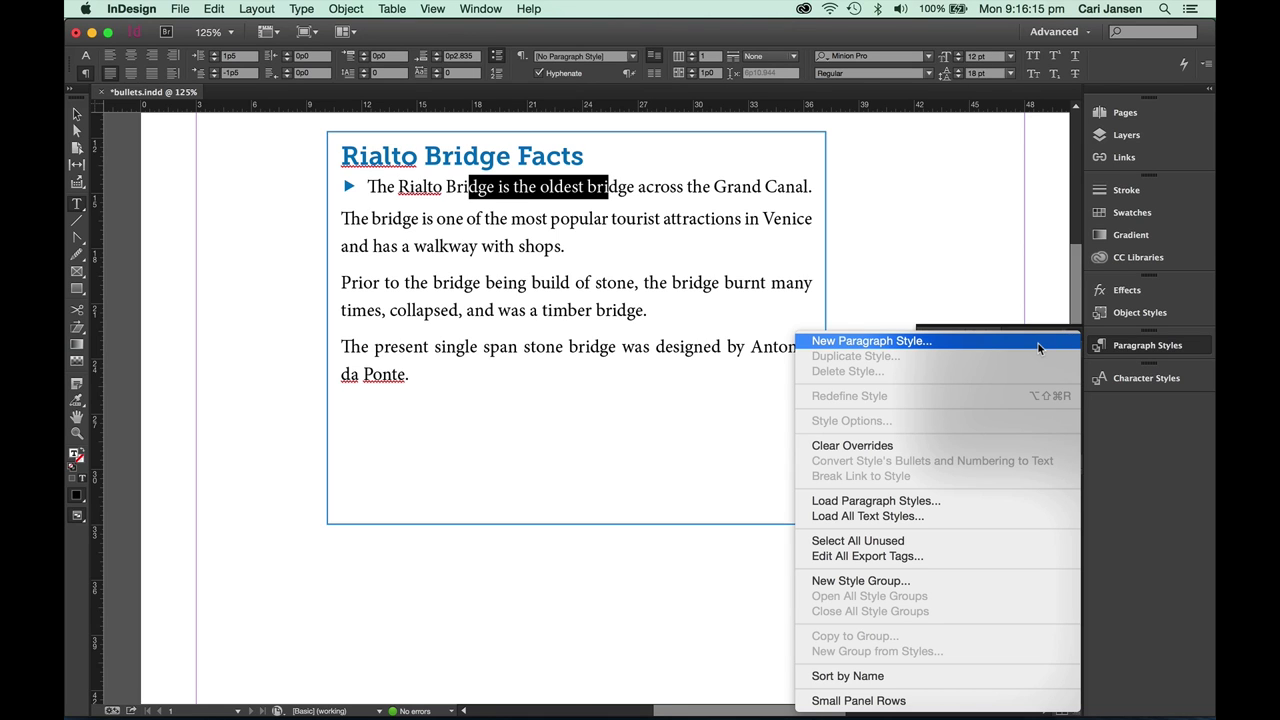
Save the first line's formatting as paragraph style 'Bulleted List 1', applied to the selection.
{"action": "left_click", "coordinate": [1038, 343]}
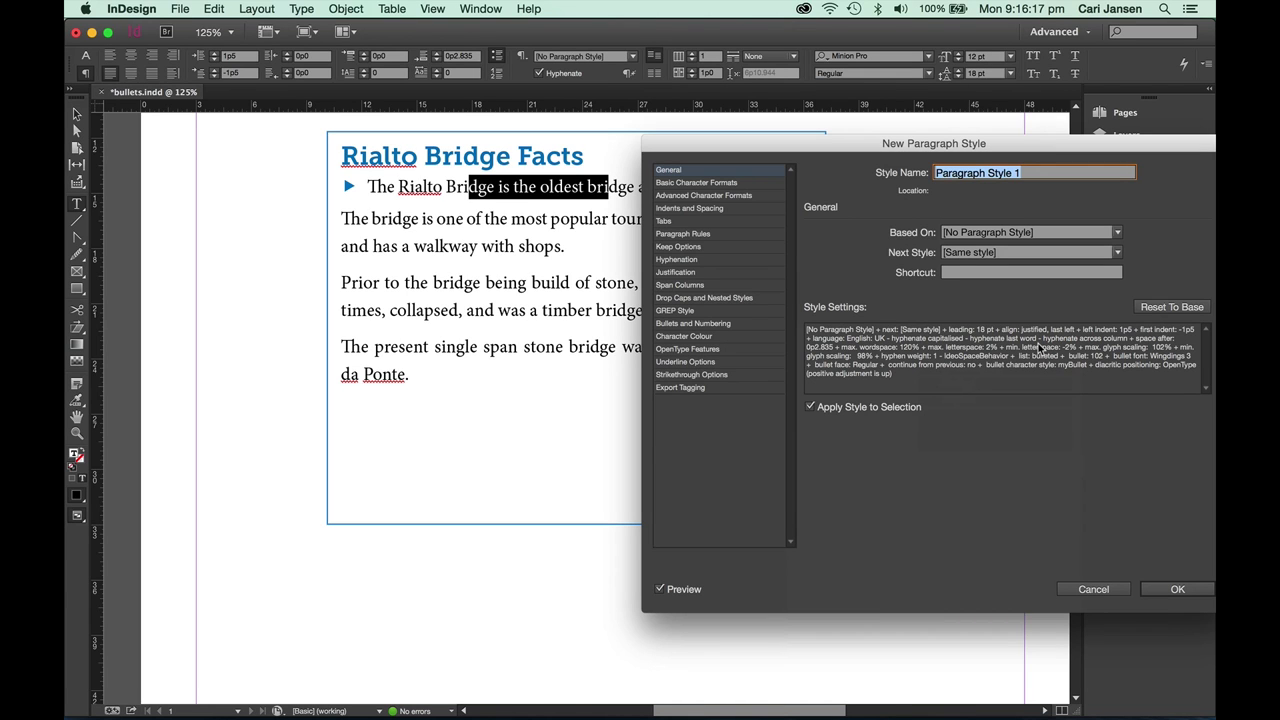
{"action": "type", "text": "Bullet"}
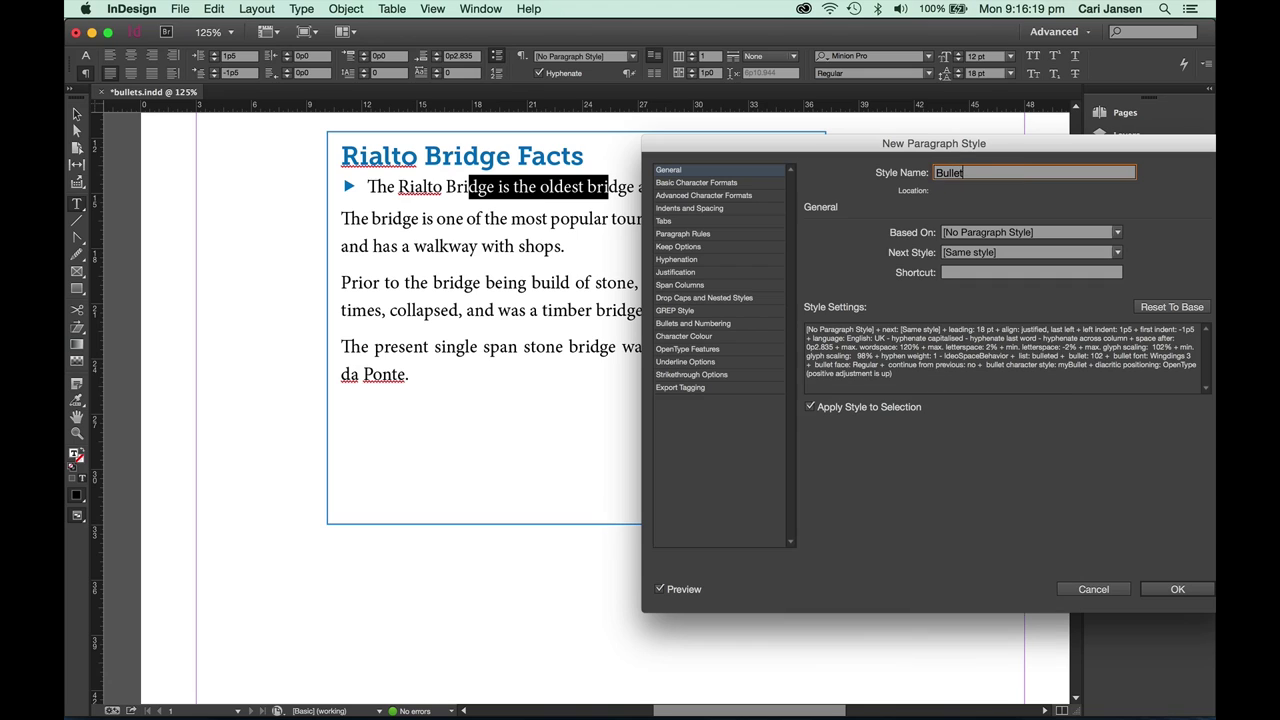
{"action": "type", "text": "ed List 1"}
{"action": "left_click", "coordinate": [735, 325]}
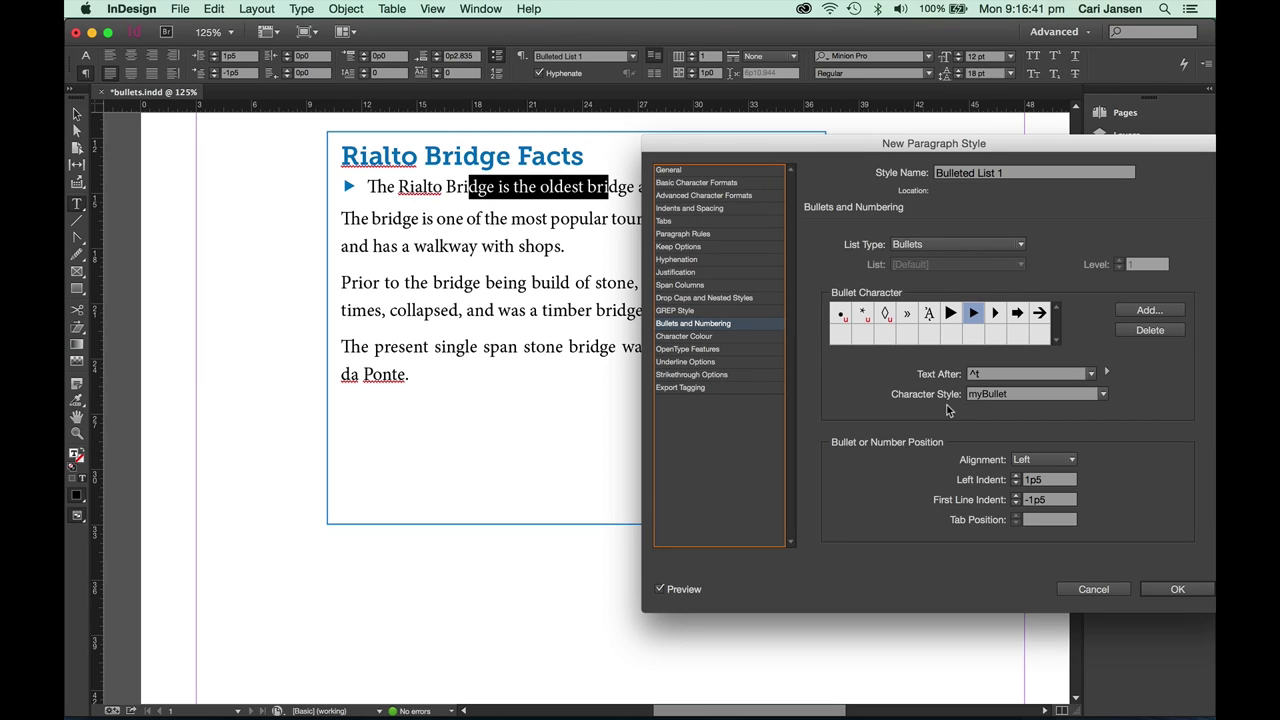
{"action": "left_click", "coordinate": [679, 171]}
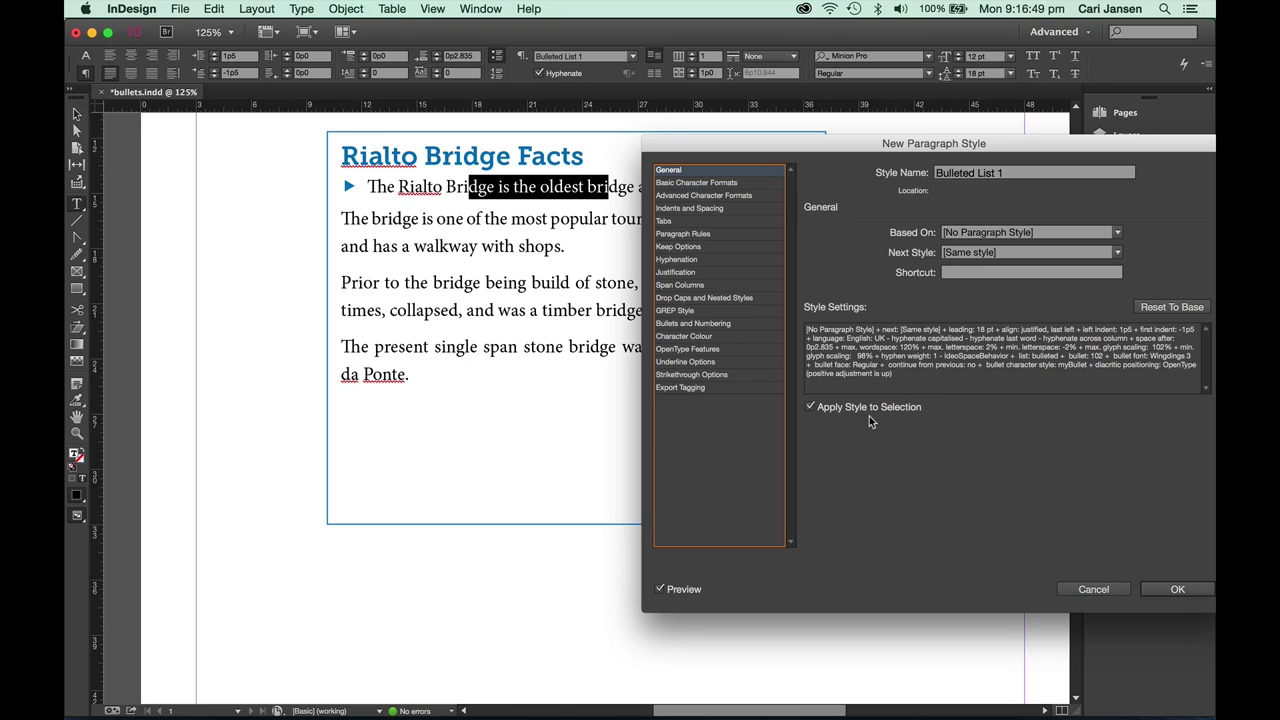
{"action": "left_click", "coordinate": [1198, 590]}
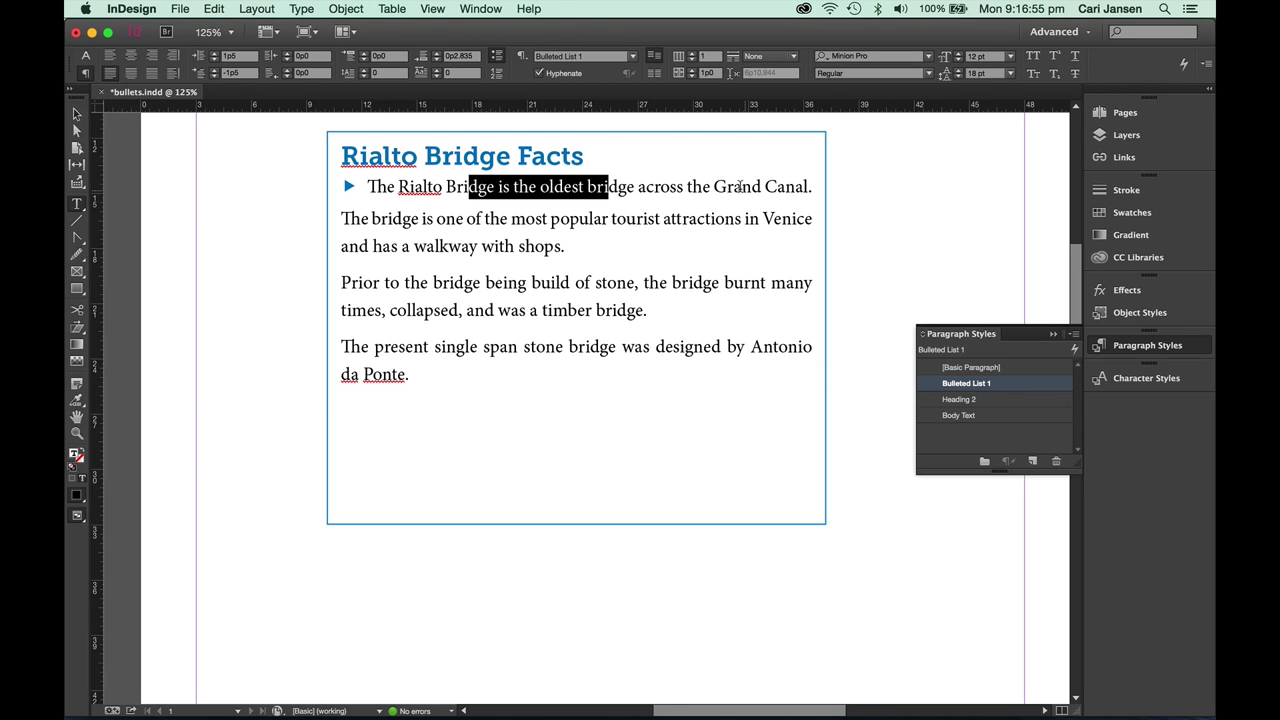
Apply Bulleted List 1 to the last three Rialto Bridge paragraphs.
{"action": "left_click_drag", "start_coordinate": [548, 219], "coordinate": [531, 362]}
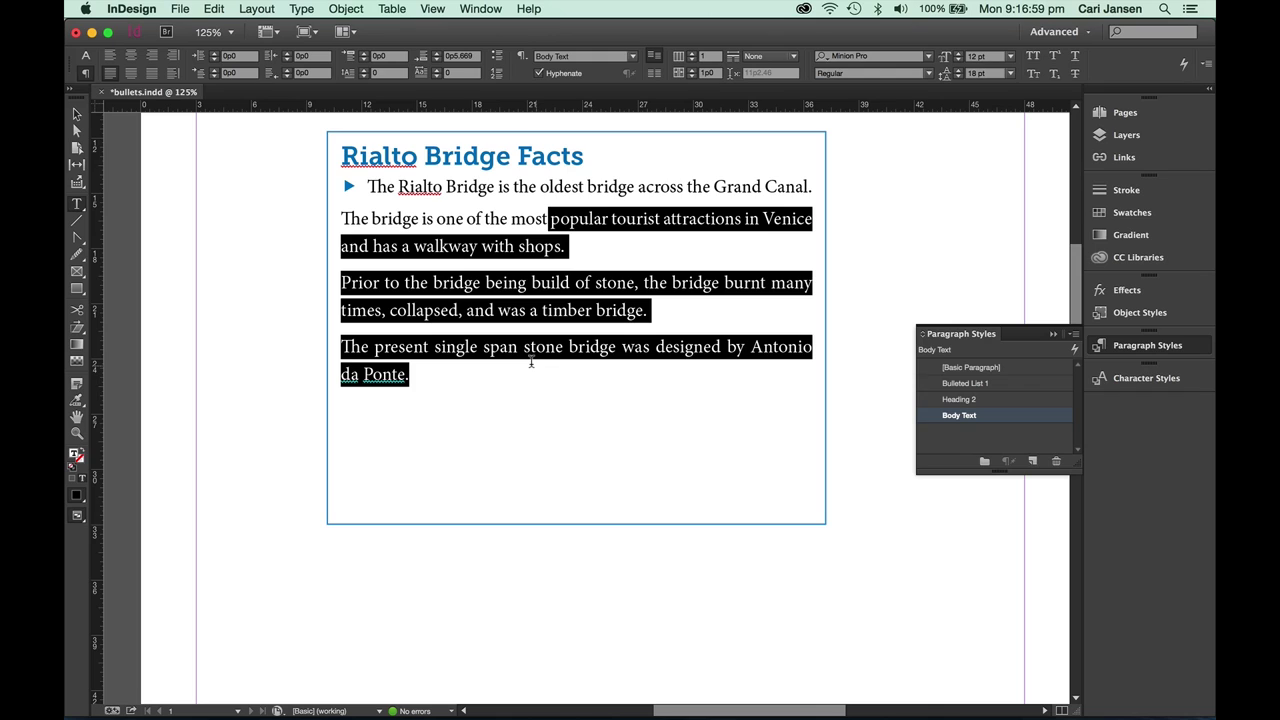
{"action": "left_click", "coordinate": [1023, 384]}
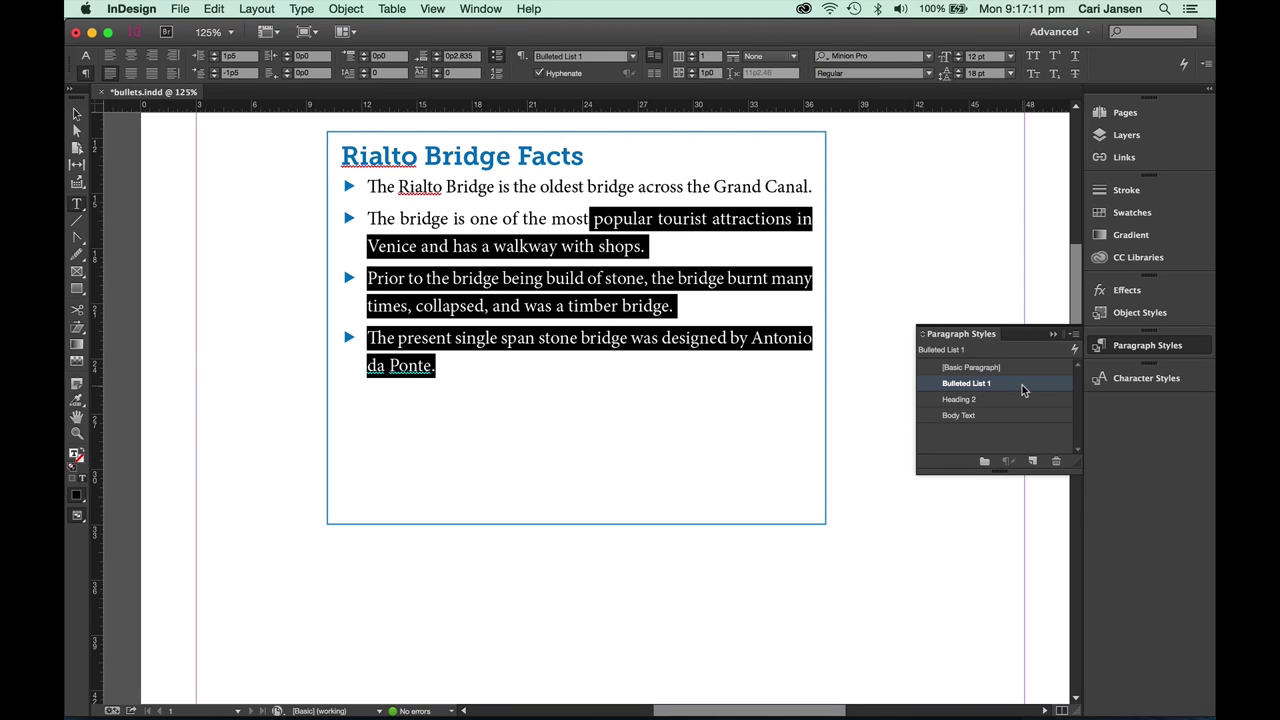
Edit the myBullet character style's Venice Blue colour to an 80 tint.
{"action": "left_click", "coordinate": [1128, 380]}
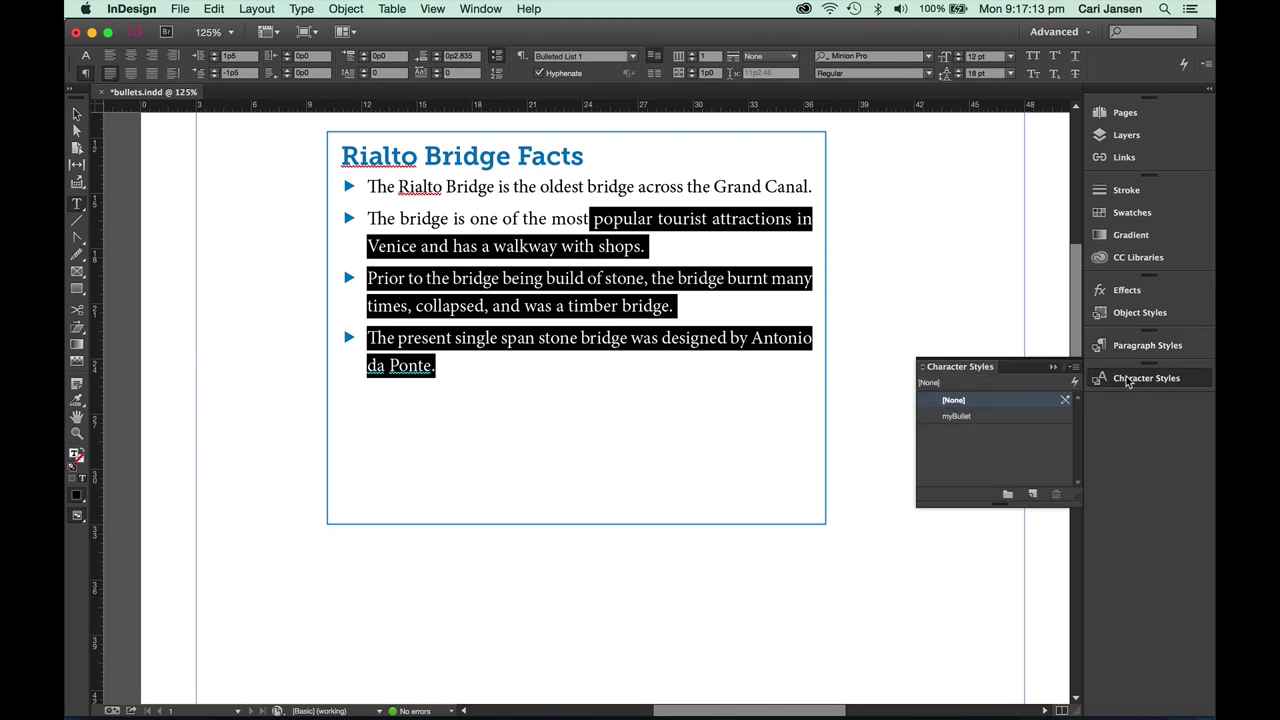
{"action": "right_click", "coordinate": [987, 420]}
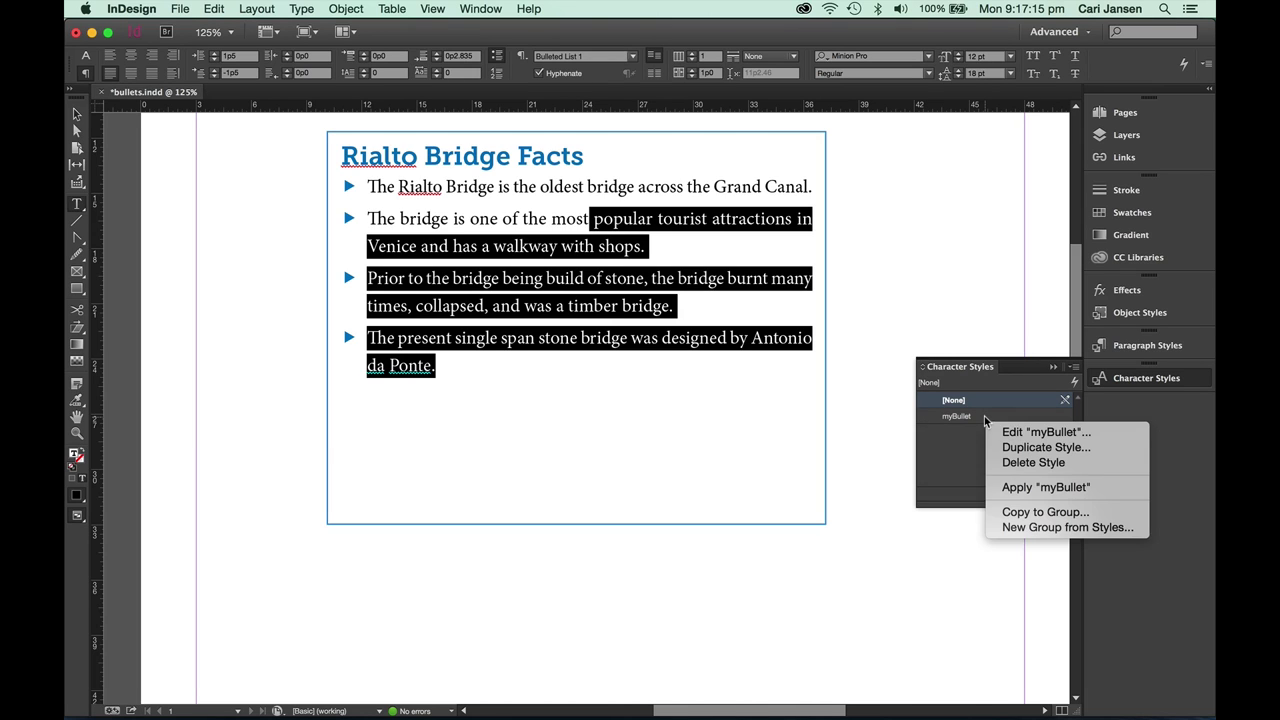
{"action": "left_click", "coordinate": [1012, 433]}
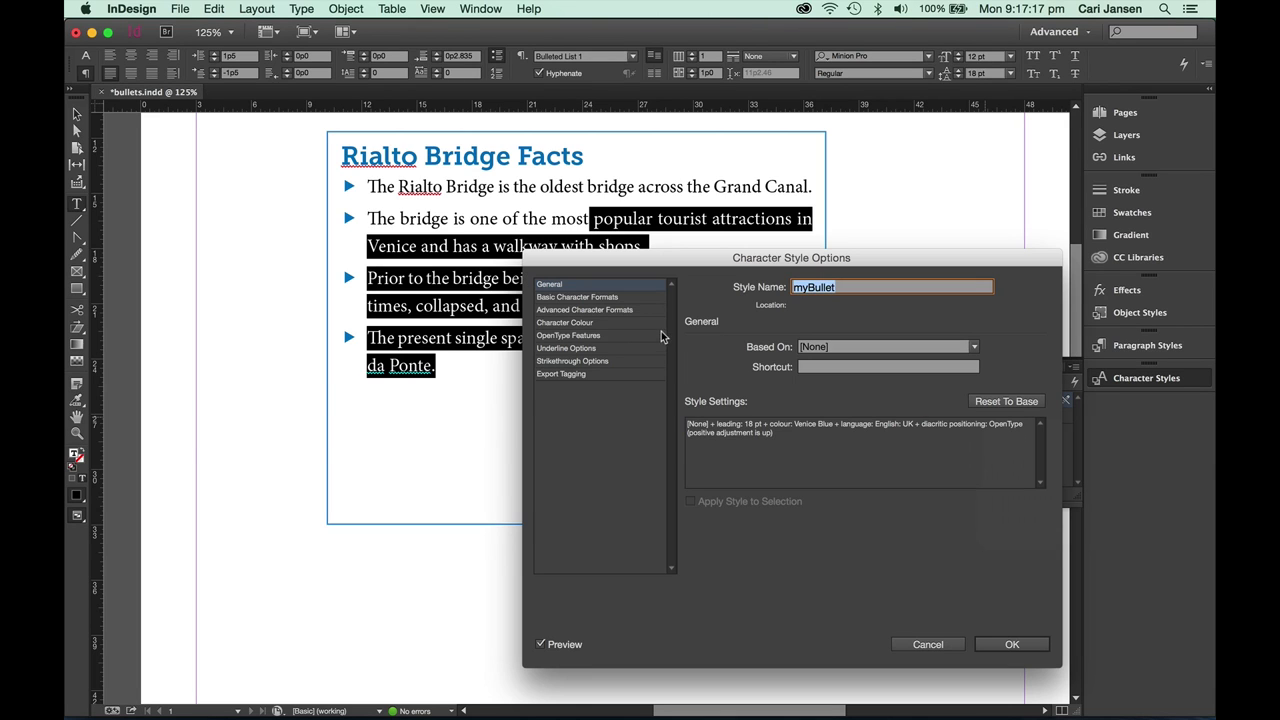
{"action": "left_click", "coordinate": [584, 325]}
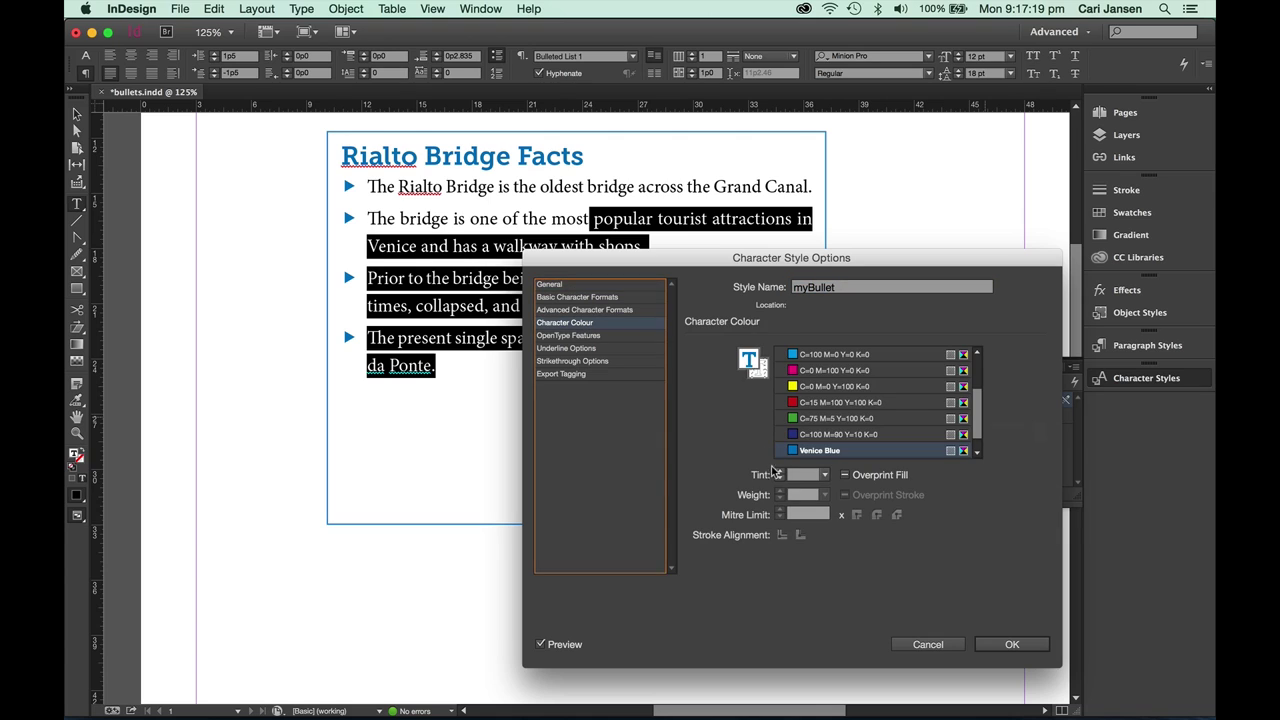
{"action": "left_click", "coordinate": [804, 477]}
{"action": "type", "text": "80"}
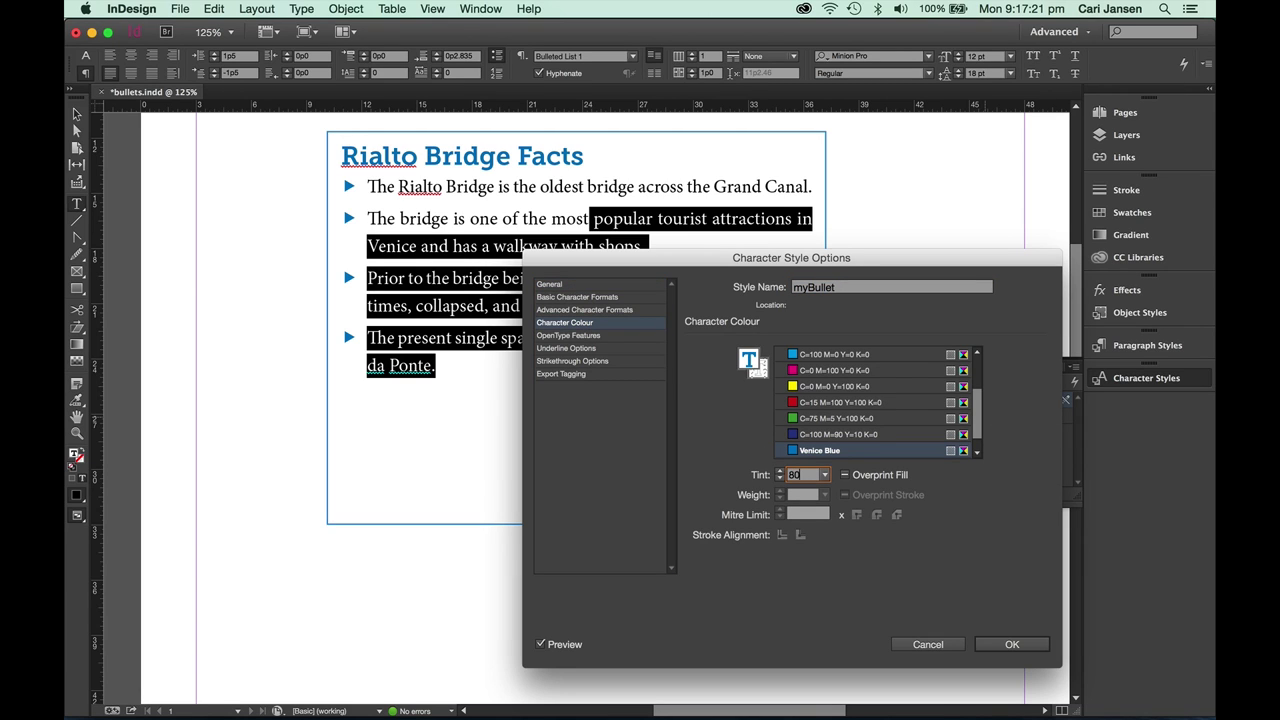